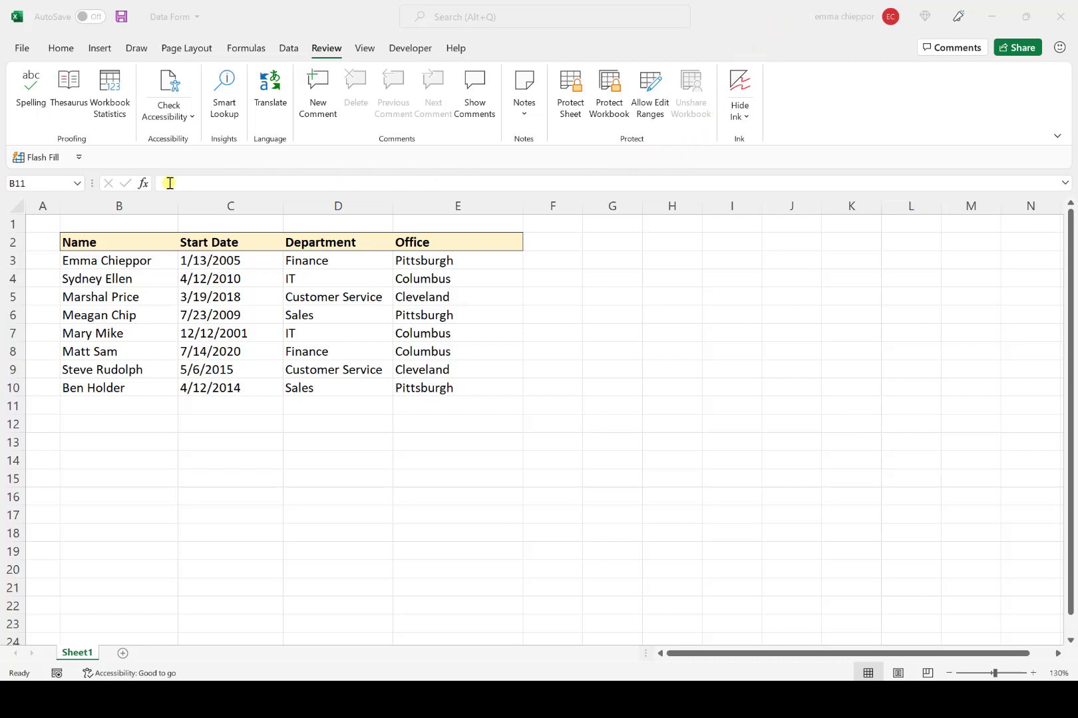
Open the Customize Quick Access Toolbar menu above the eight-employee table
left_click(147, 408)
left_click(78, 159)
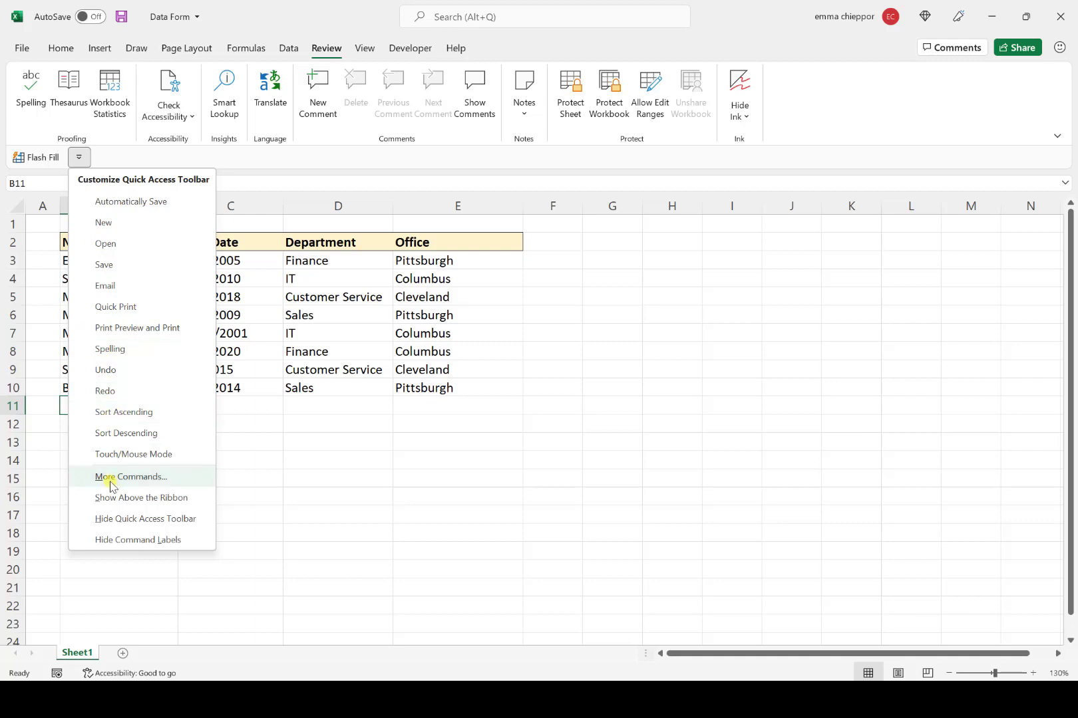
Go to the Quick Access Toolbar page of Excel Options
left_click(20, 51)
left_click(20, 51)
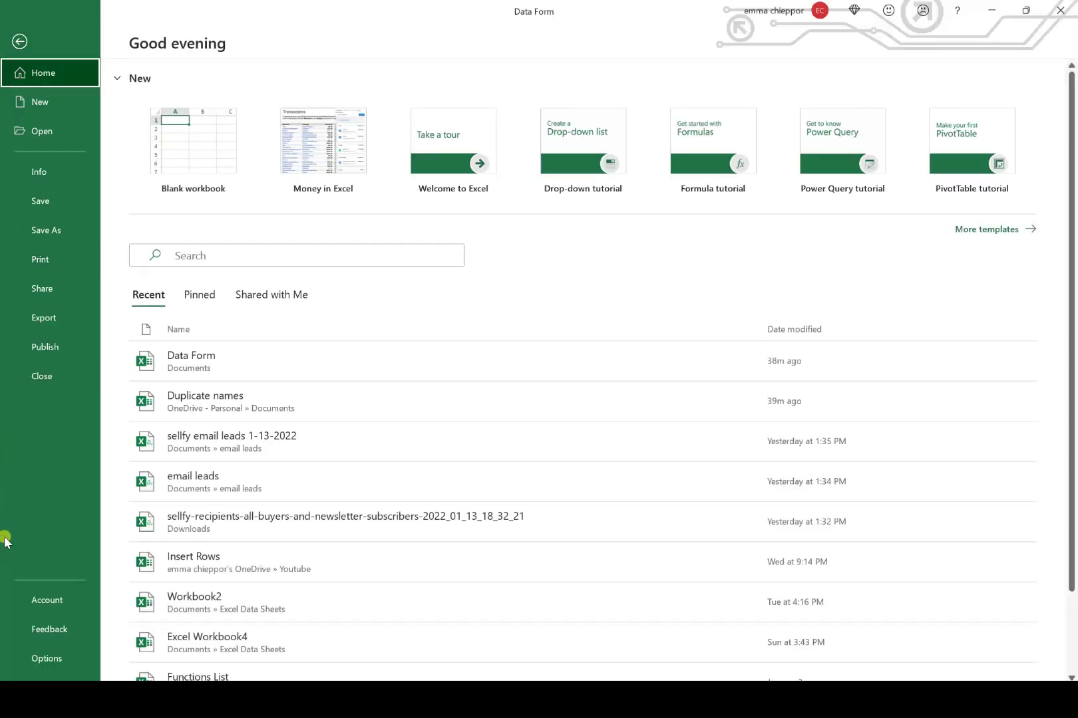
left_click(46, 657)
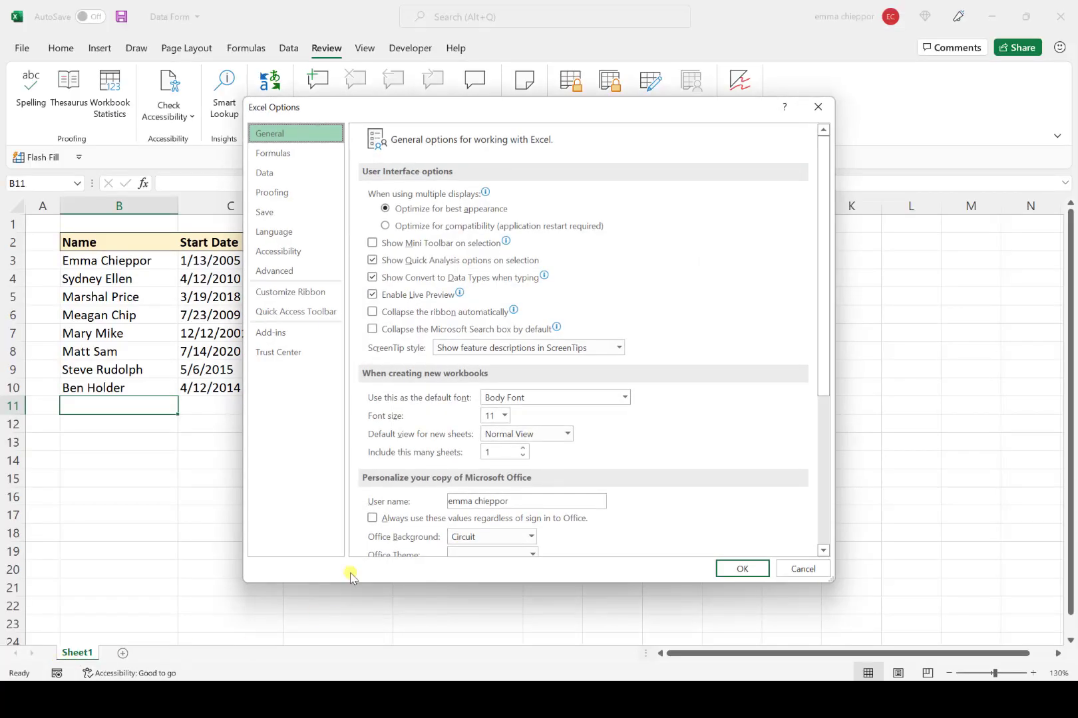
left_click(310, 314)
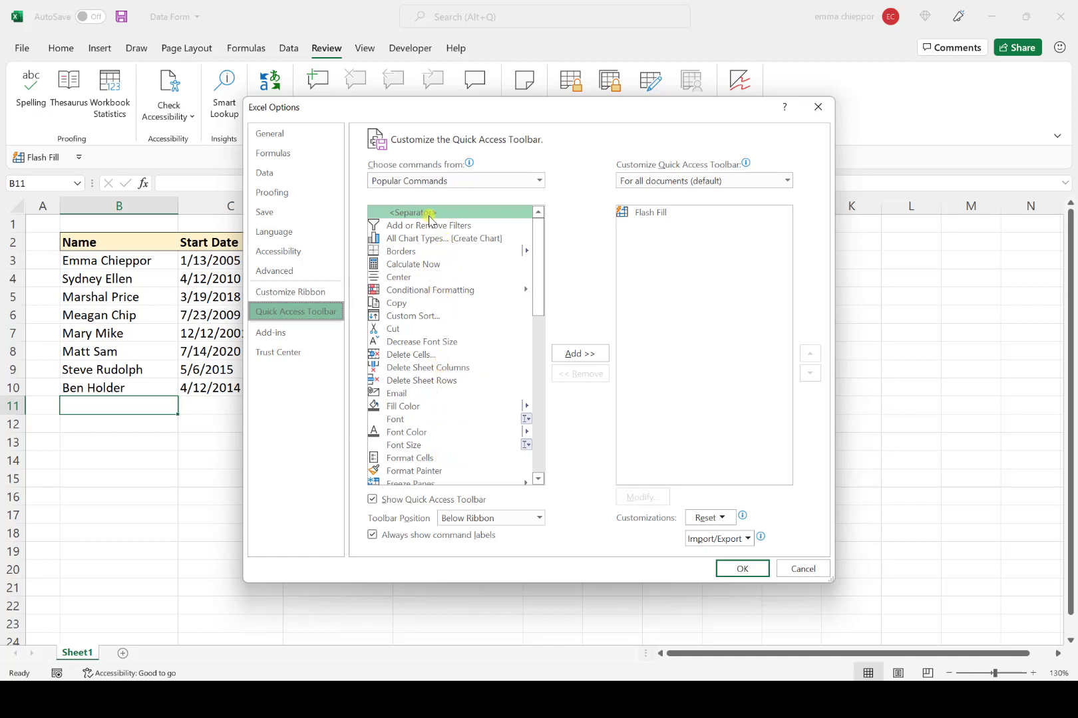
Add the Form... command from All Commands to the Quick Access Toolbar and confirm
left_click(540, 188)
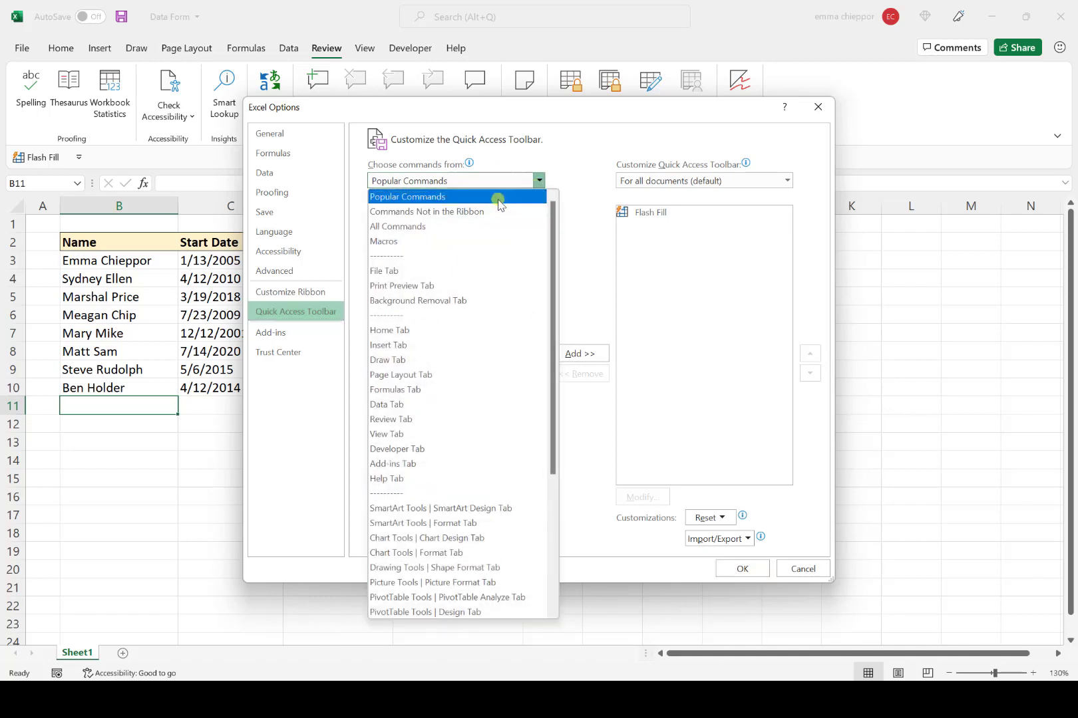
left_click(481, 226)
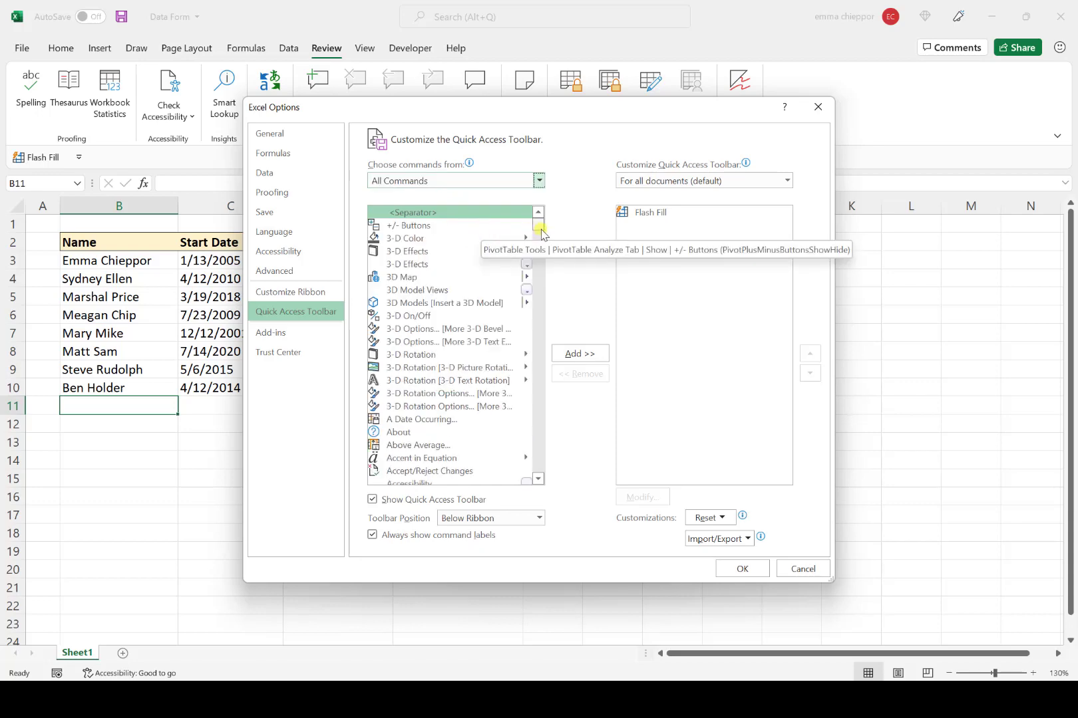
left_click_drag(538, 230, 548, 309)
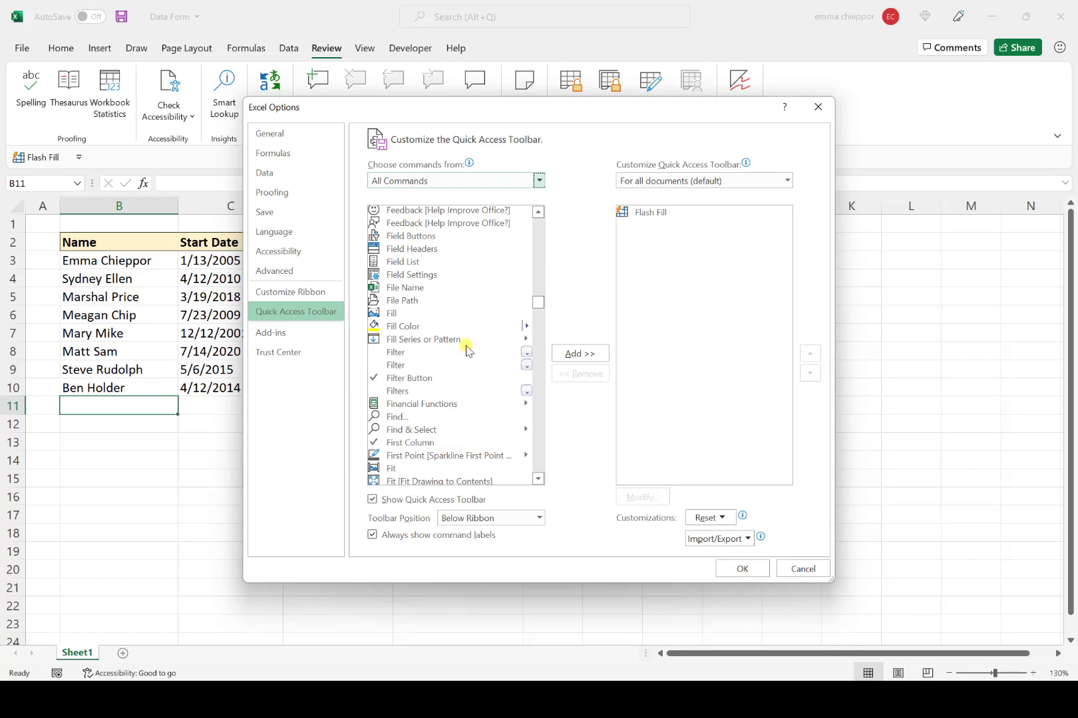
scroll(463, 348, "down", 5)
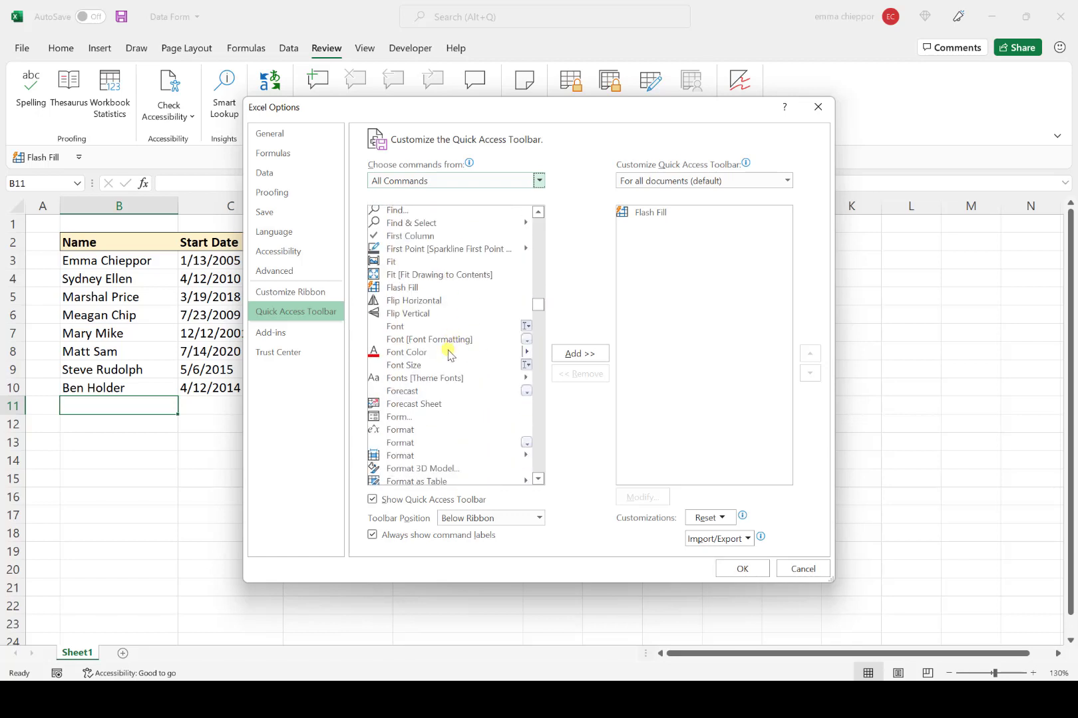
left_click(411, 419)
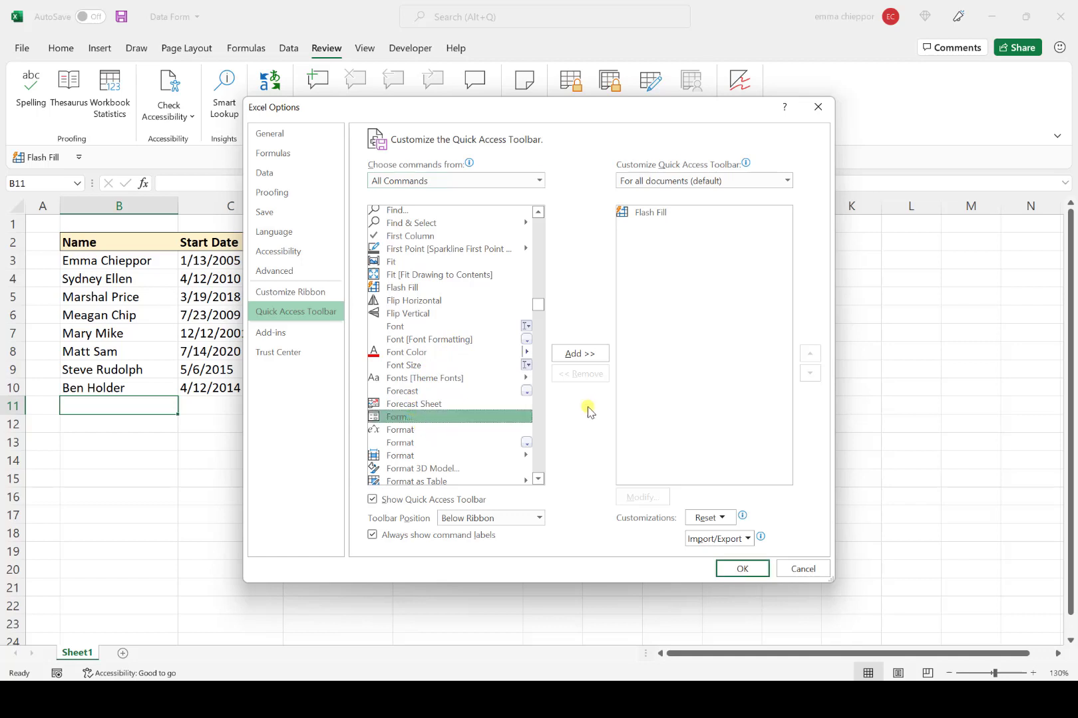
left_click(582, 357)
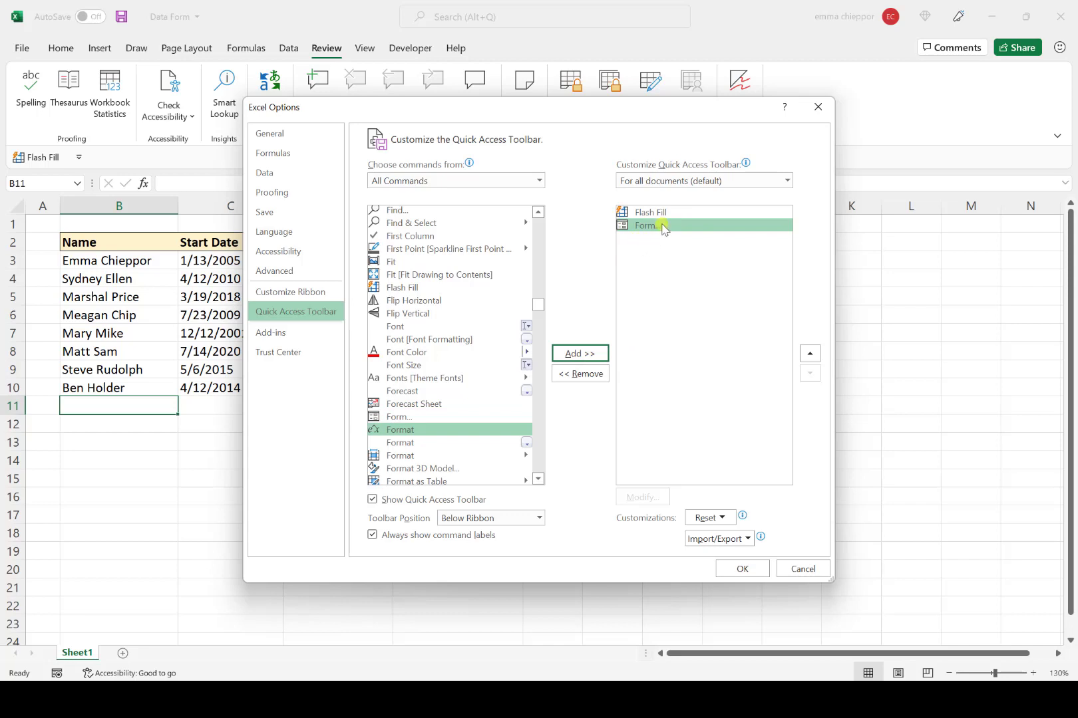
left_click(371, 499)
left_click(397, 500)
left_click(743, 571)
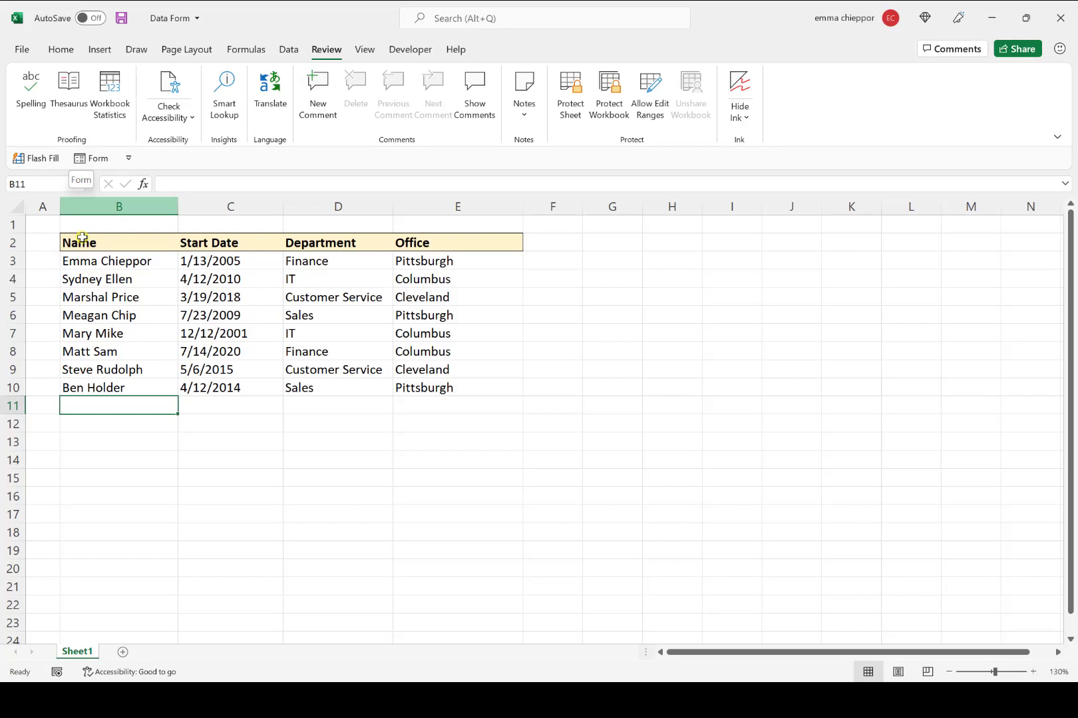
Convert range $B$2:$E$10 into a table with headers using Ctrl+T
left_click(260, 299)
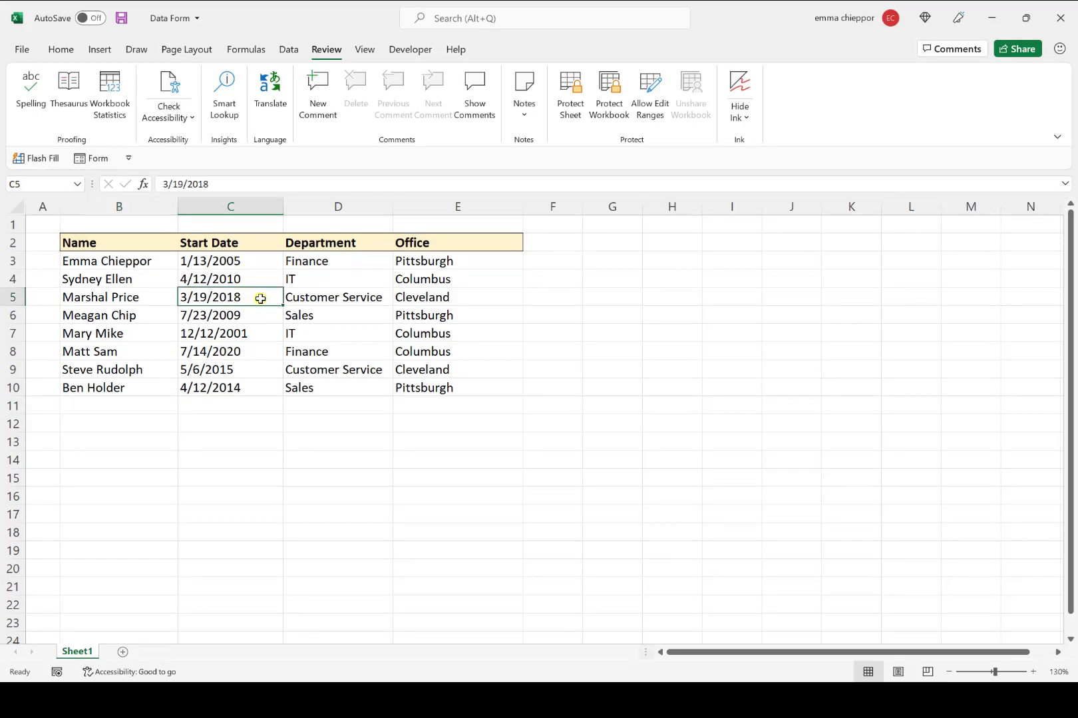
left_click(61, 49)
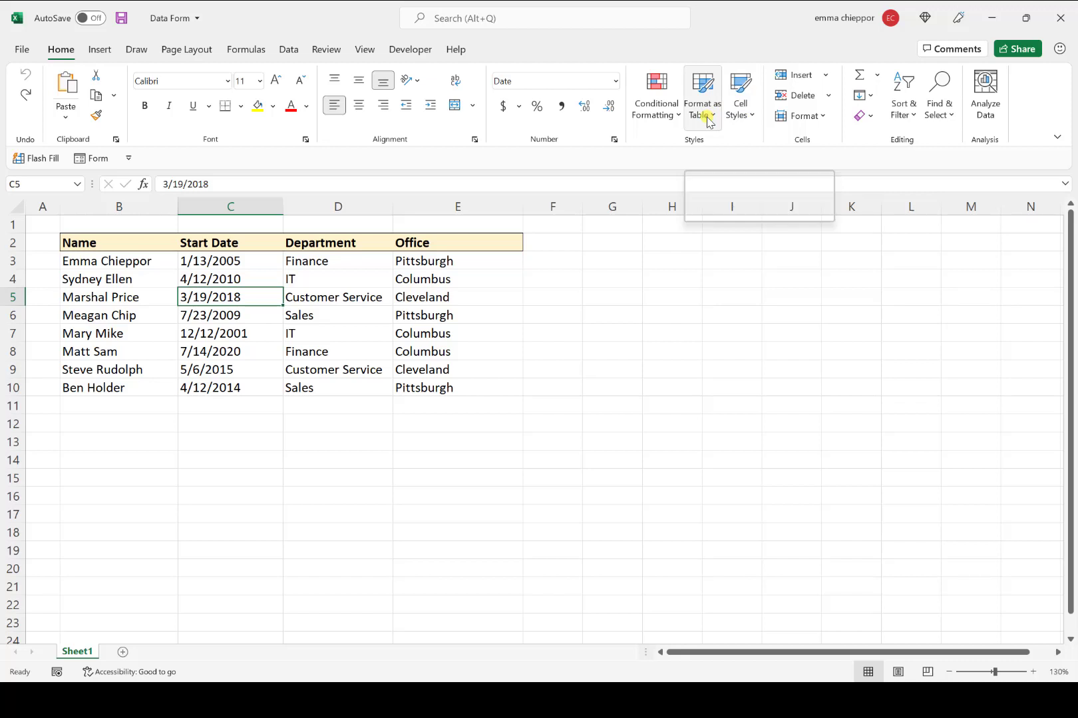
key("ctrl+t")
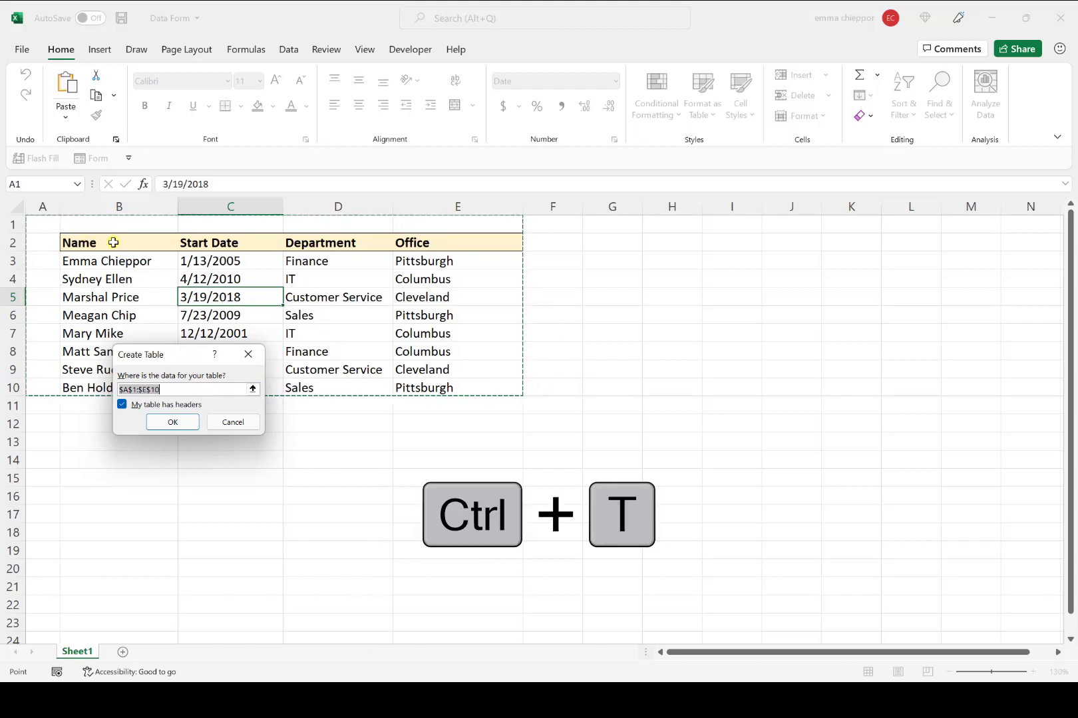
left_click_drag(114, 242, 462, 387)
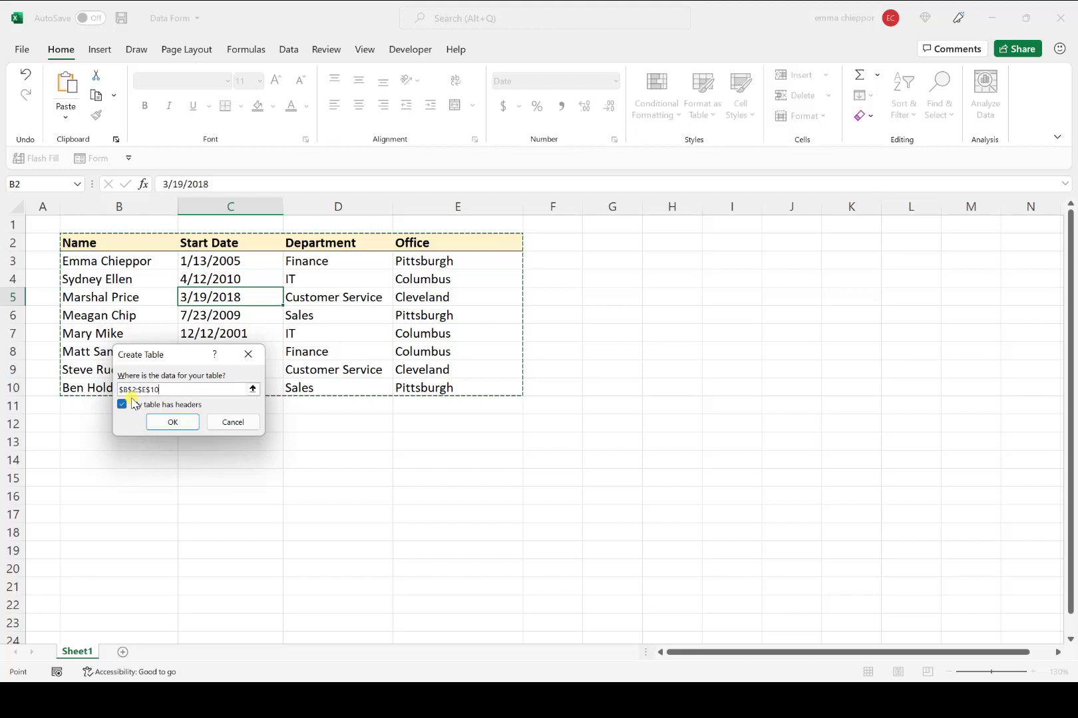
left_click(174, 423)
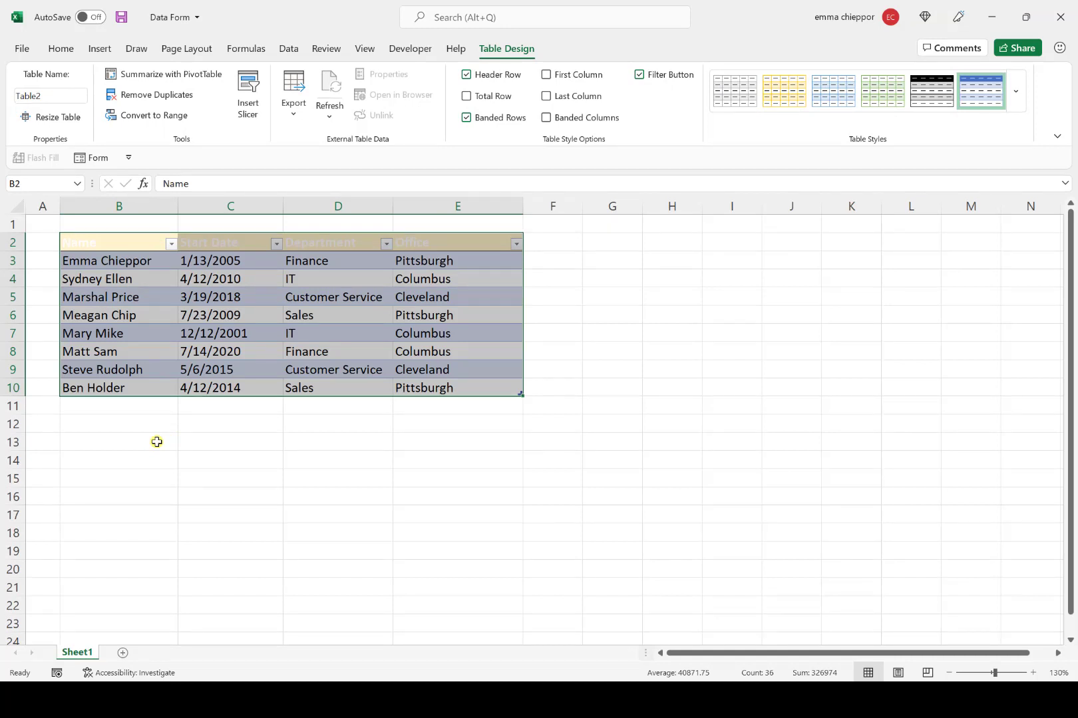
Fill header row B2:E2 with dark blue, then select cell D9 inside the table
left_click(110, 251)
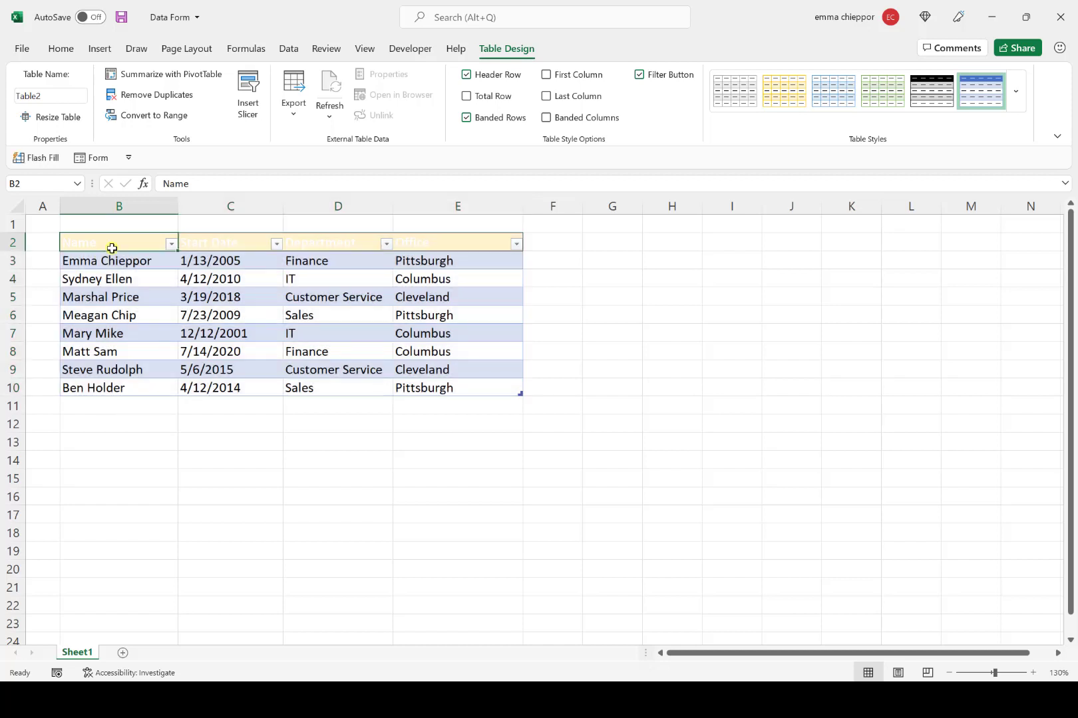
left_click_drag(111, 242, 414, 250)
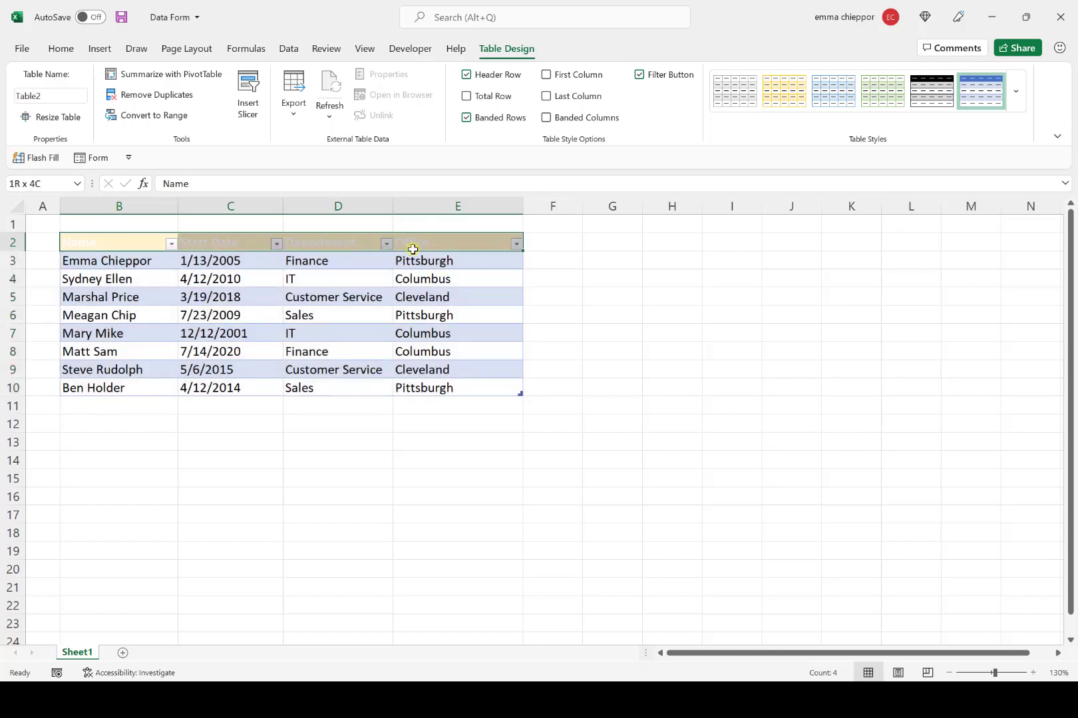
left_click(60, 49)
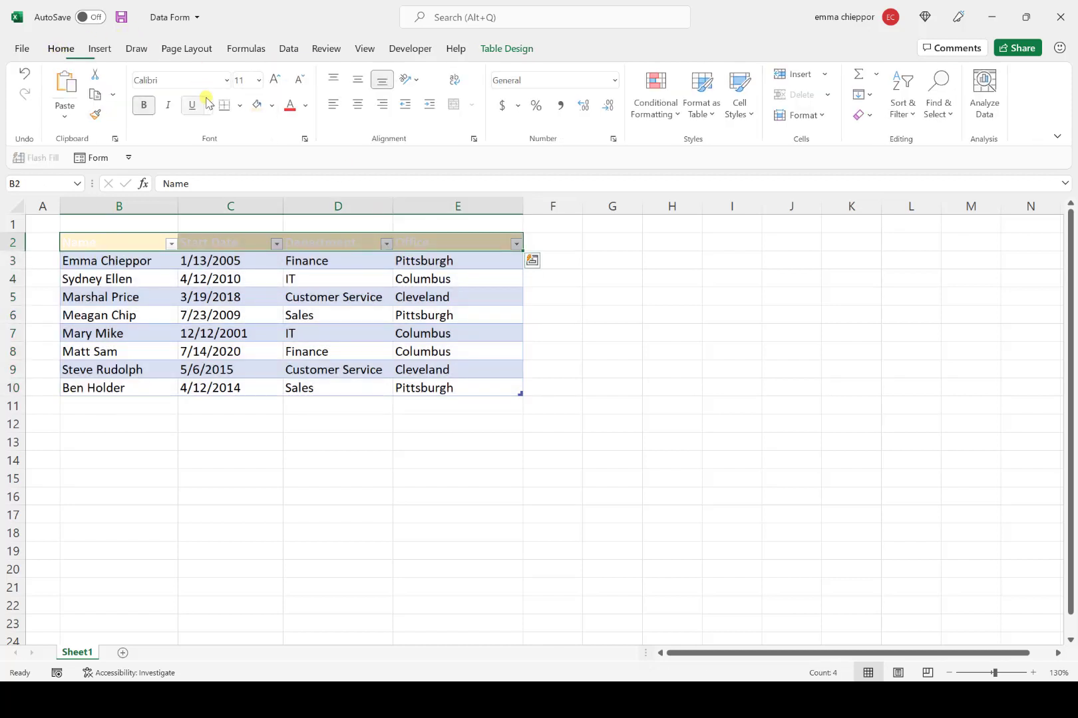
left_click(273, 106)
left_click(291, 172)
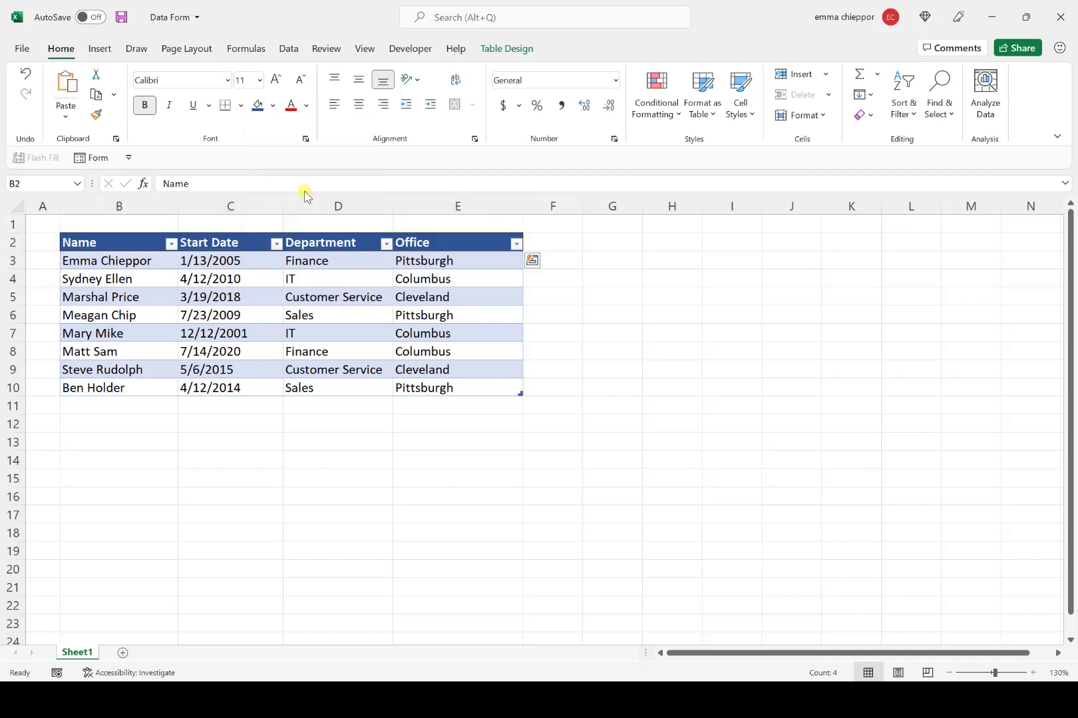
left_click(170, 428)
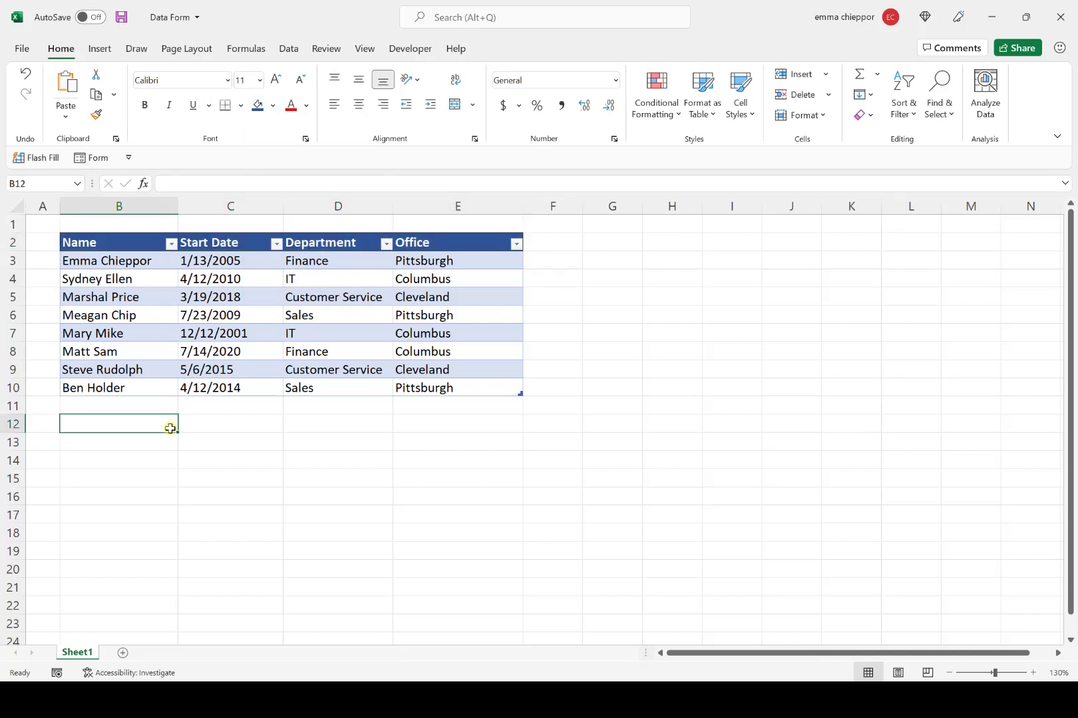
left_click(346, 371)
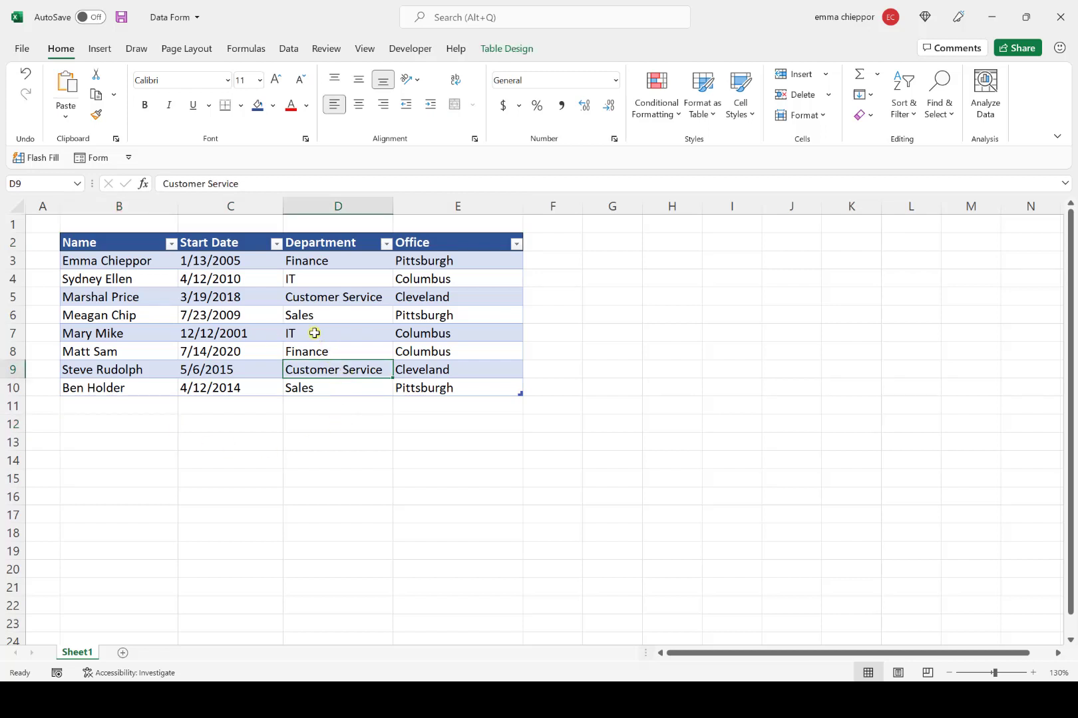
Open the table's data form, discard a trial name edit with Restore, and browse records
left_click(89, 160)
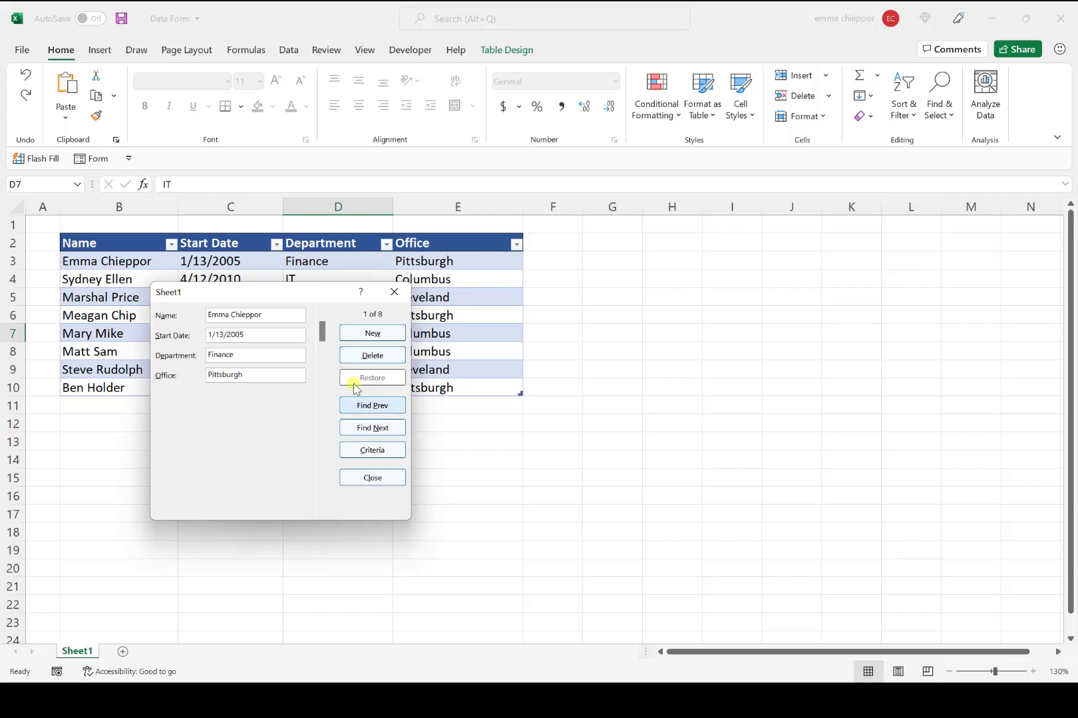
left_click(272, 315)
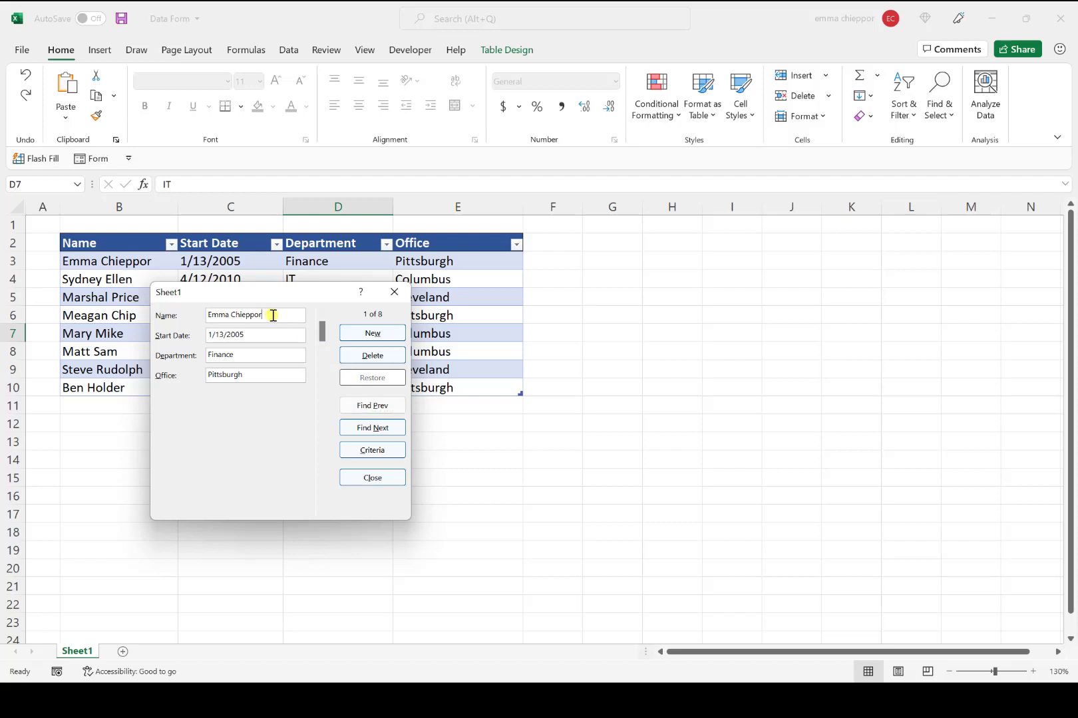
key("BackSpace")
left_click(365, 379)
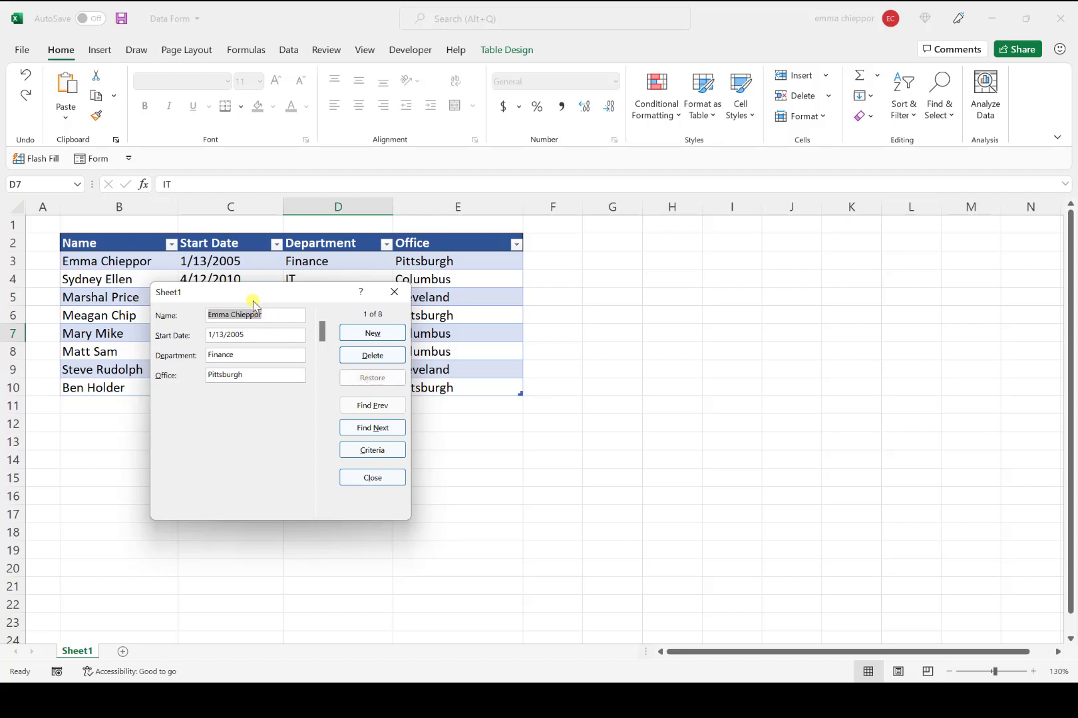
left_click(365, 429)
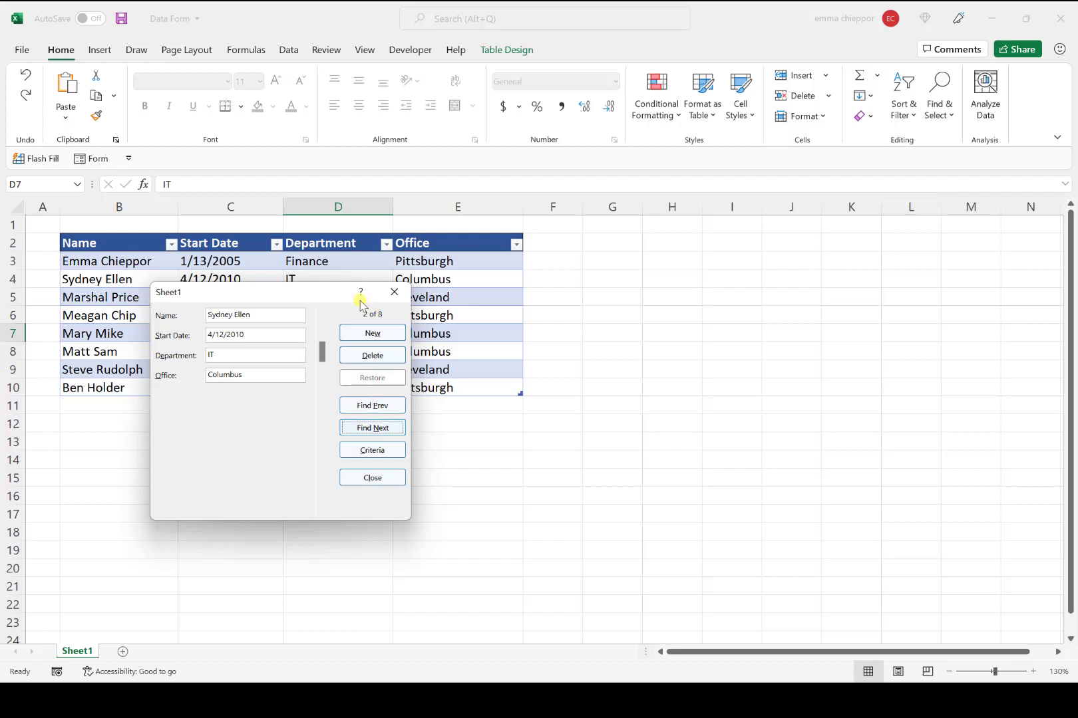
left_click(357, 406)
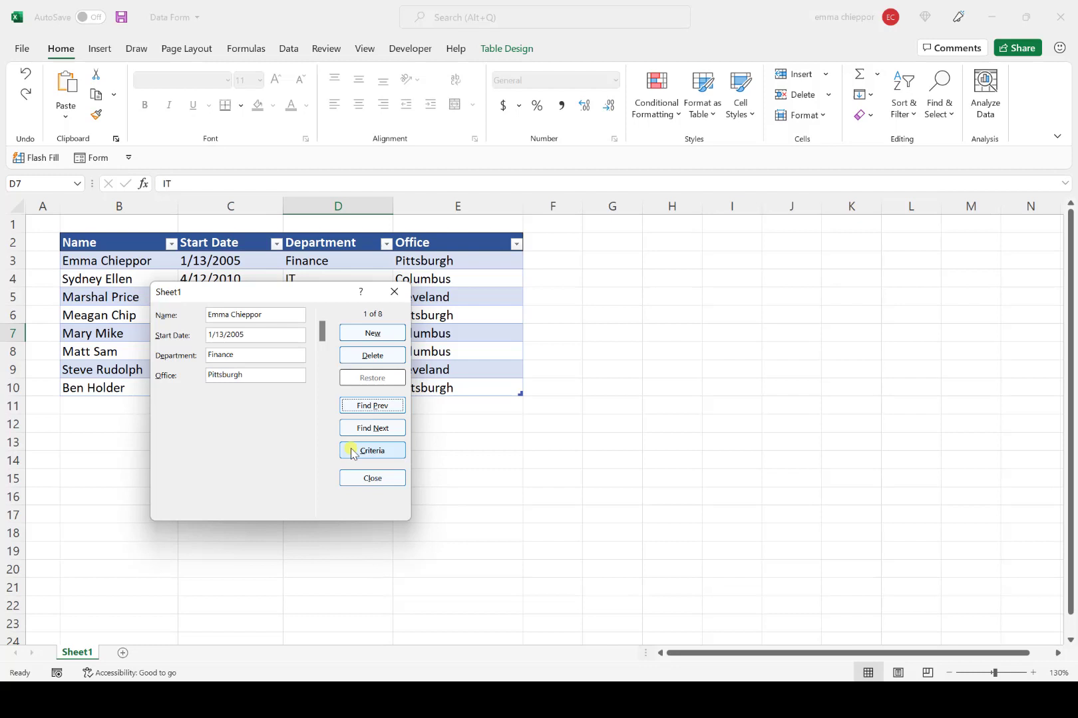
Add a new employee record: a name, start date 1/13/2001, department IT, office Pittsburgh
left_click(360, 335)
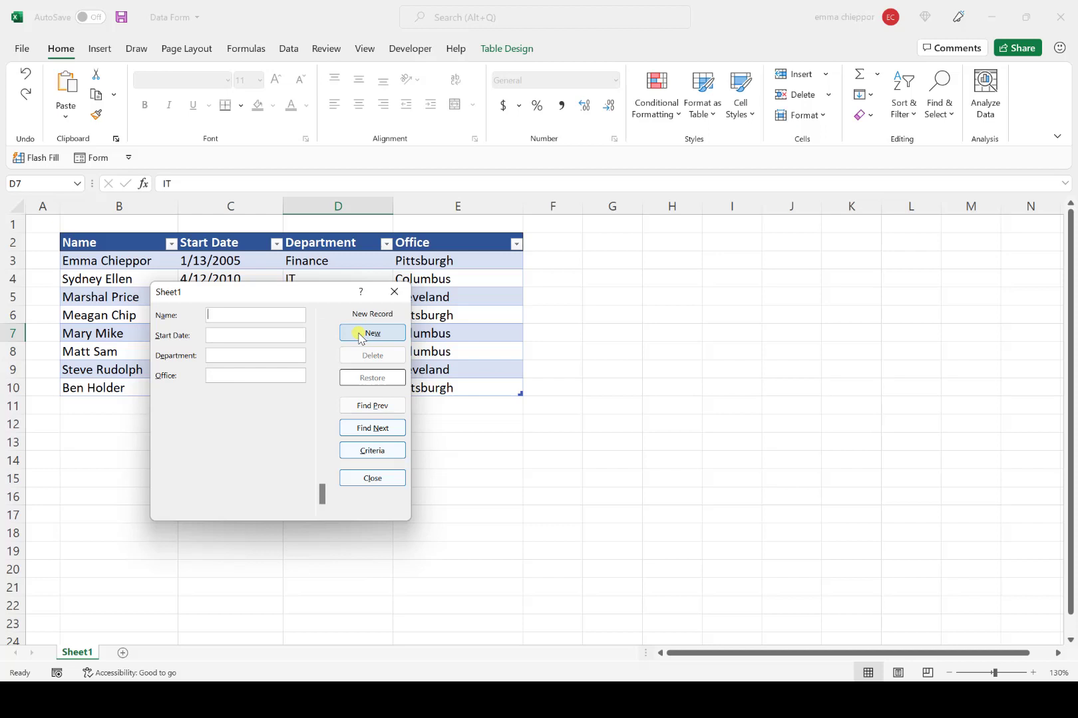
type("Mike Man")
key("Tab")
type("1/13/")
type("2001")
type("IT")
type("Pittsburg")
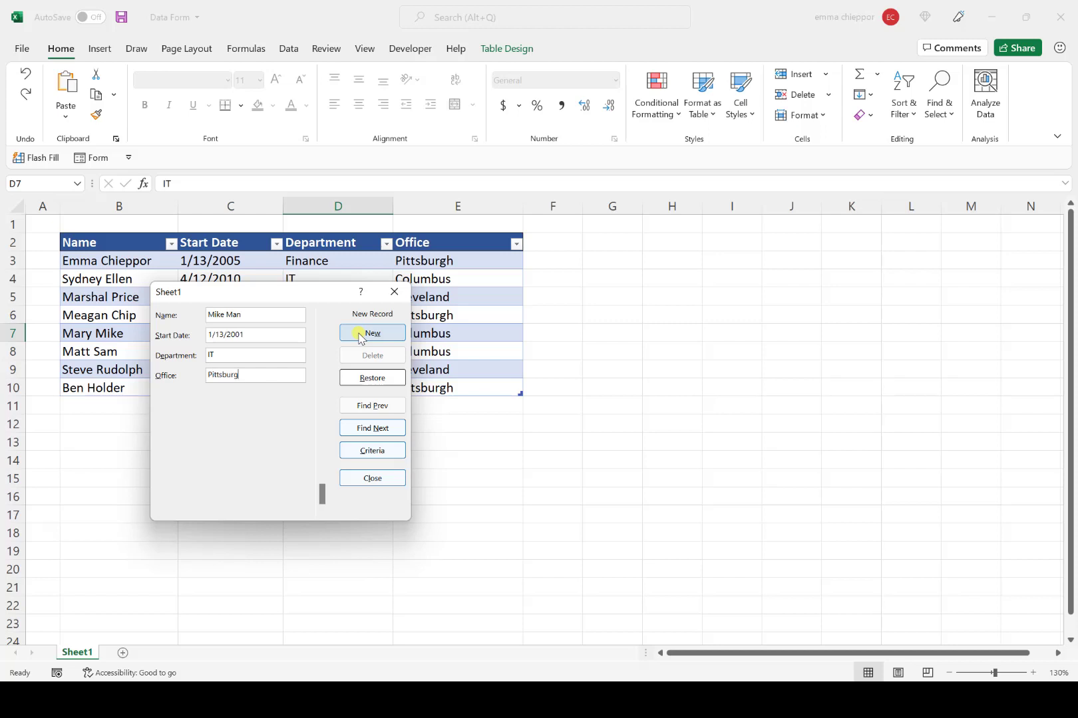
type("h")
left_click(359, 335)
left_click_drag(315, 302, 667, 256)
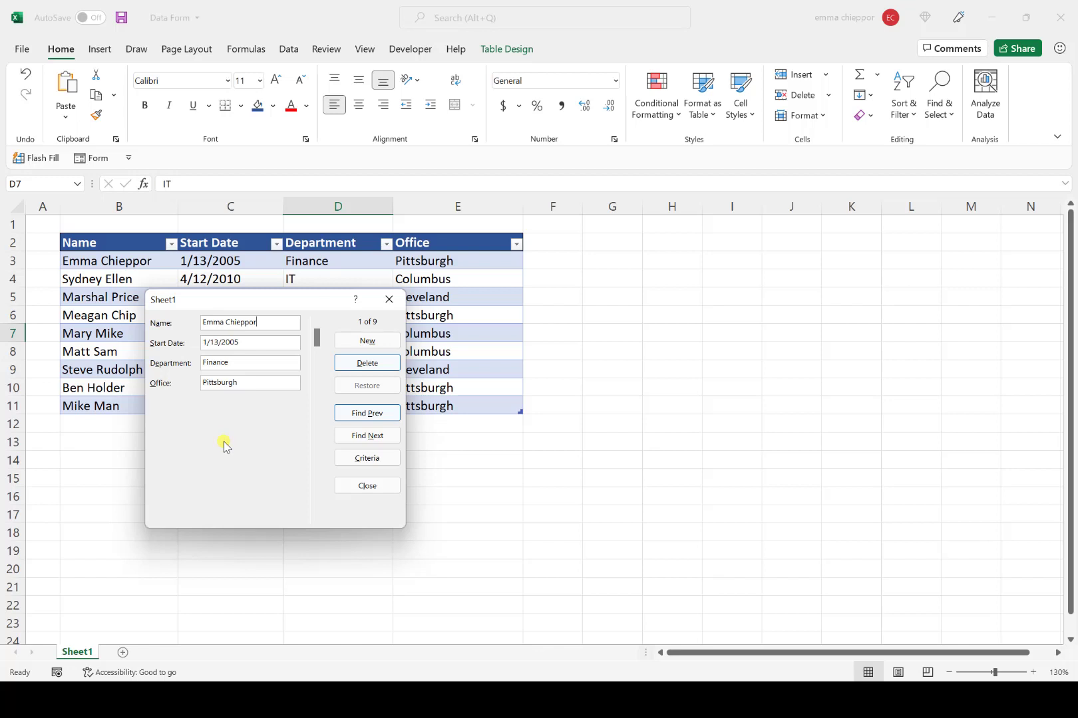
Enter criterion Department = IT and step through the matching records with Find Next
left_click(359, 460)
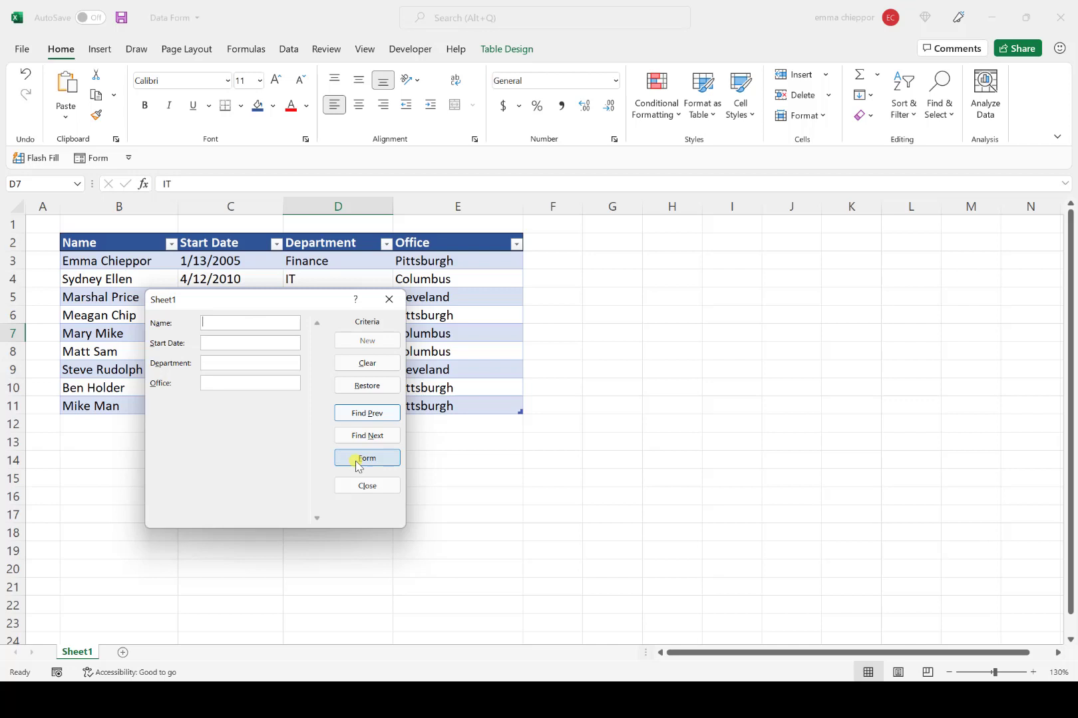
left_click(238, 362)
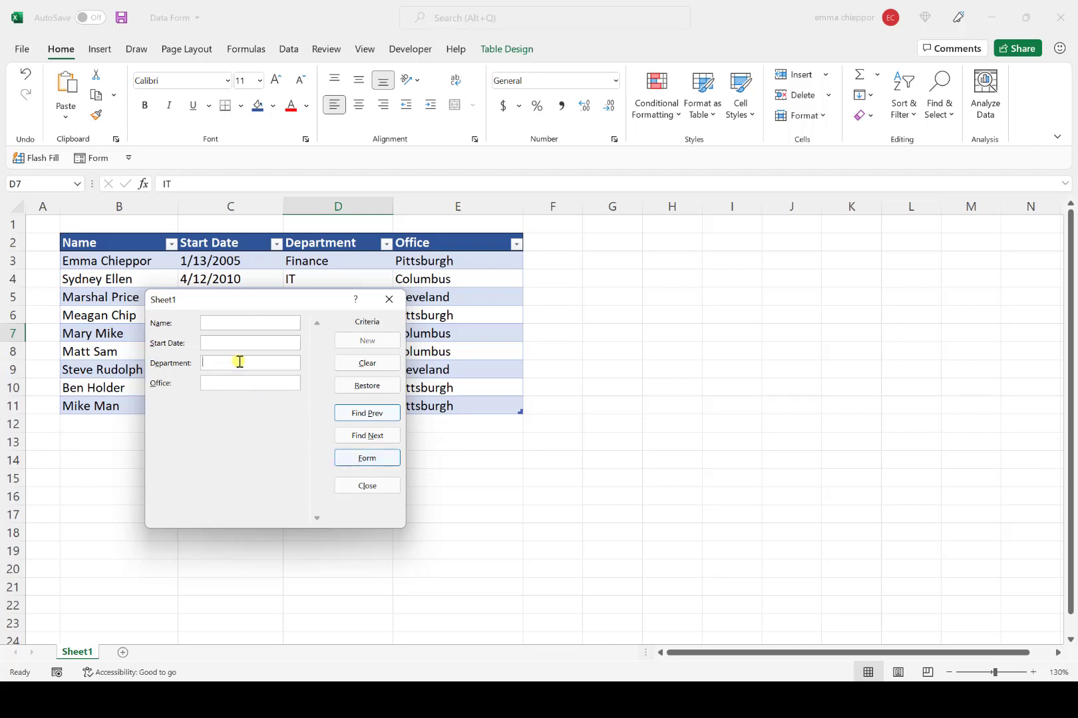
type("IT")
left_click_drag(243, 308, 665, 253)
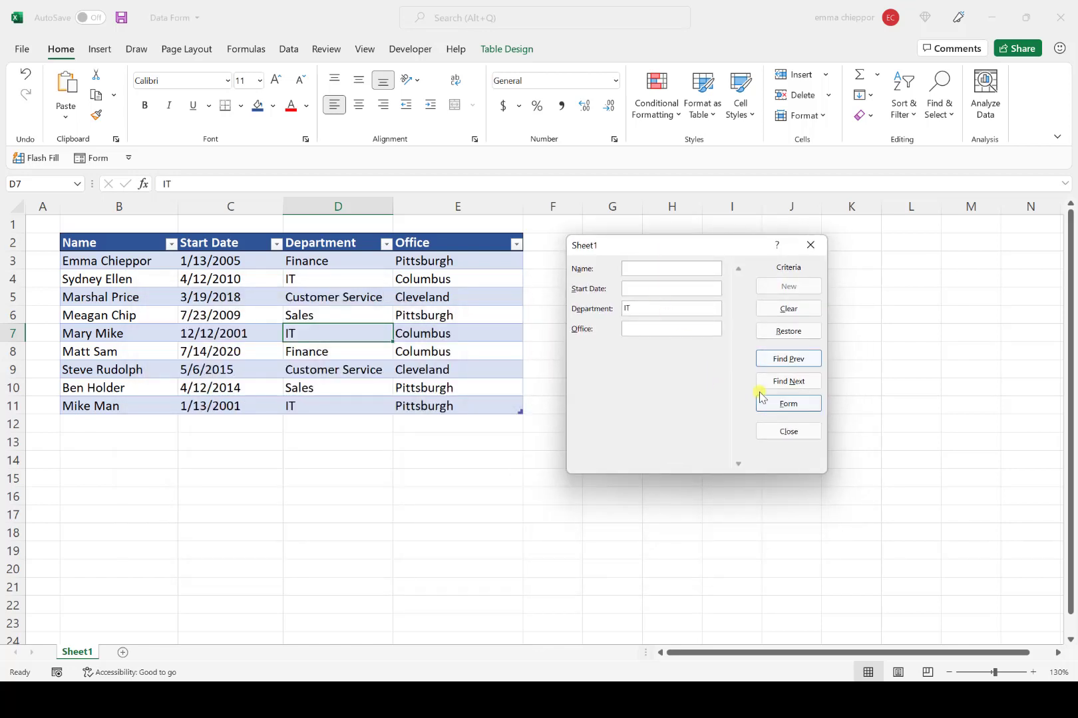
left_click(787, 381)
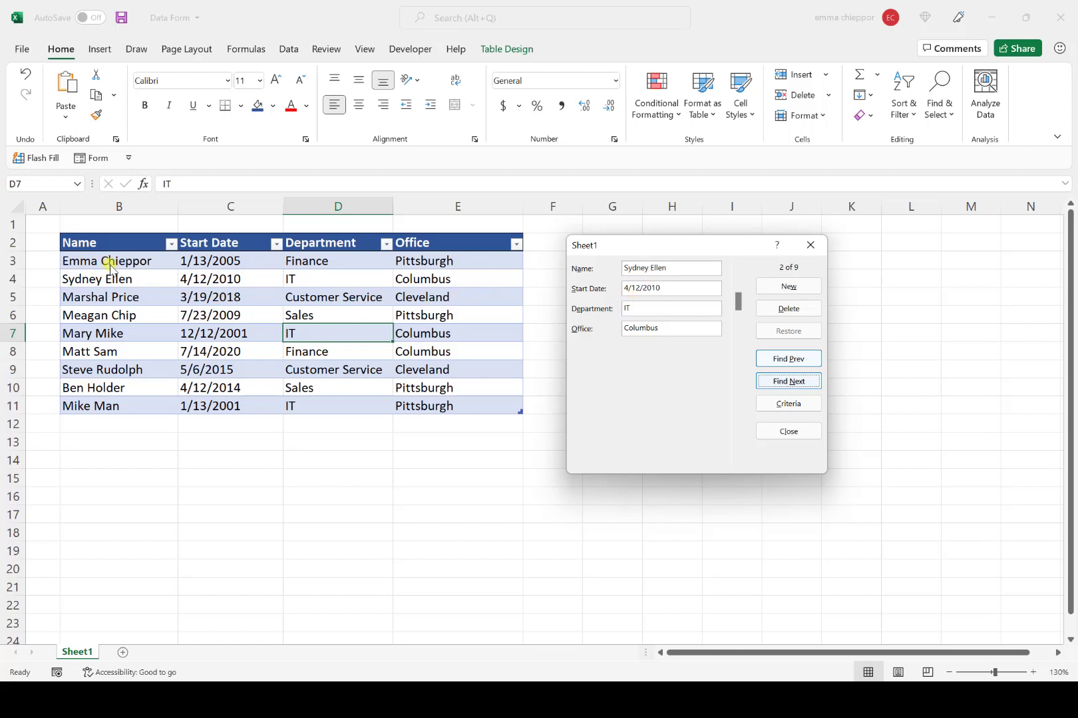
left_click(797, 384)
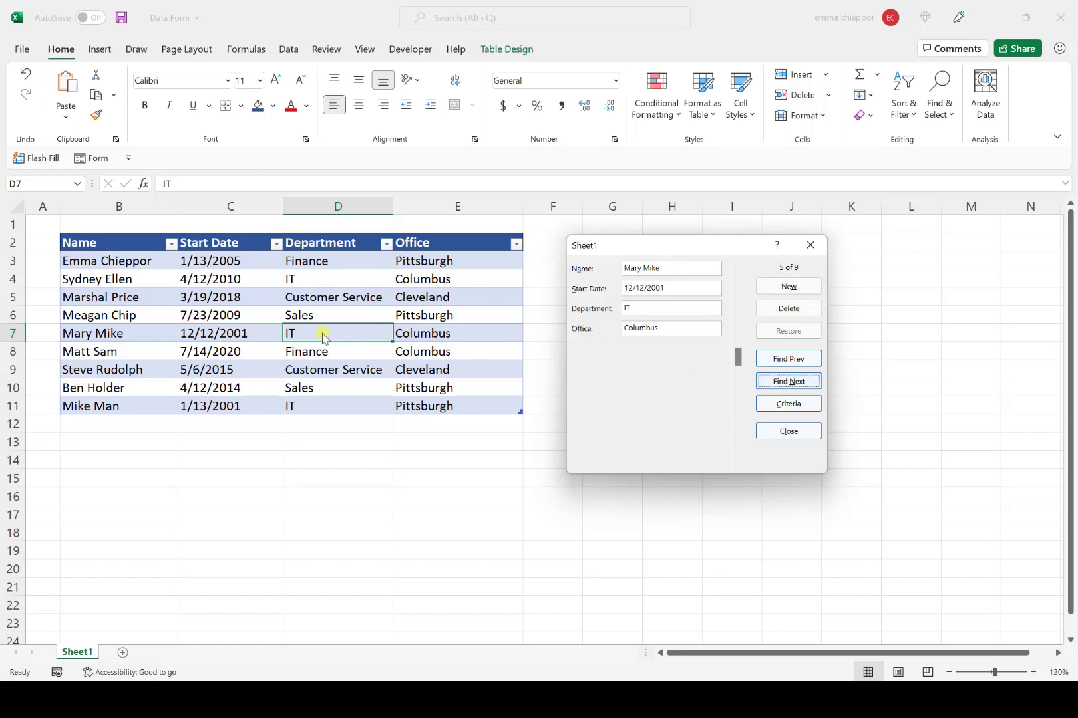
left_click(787, 383)
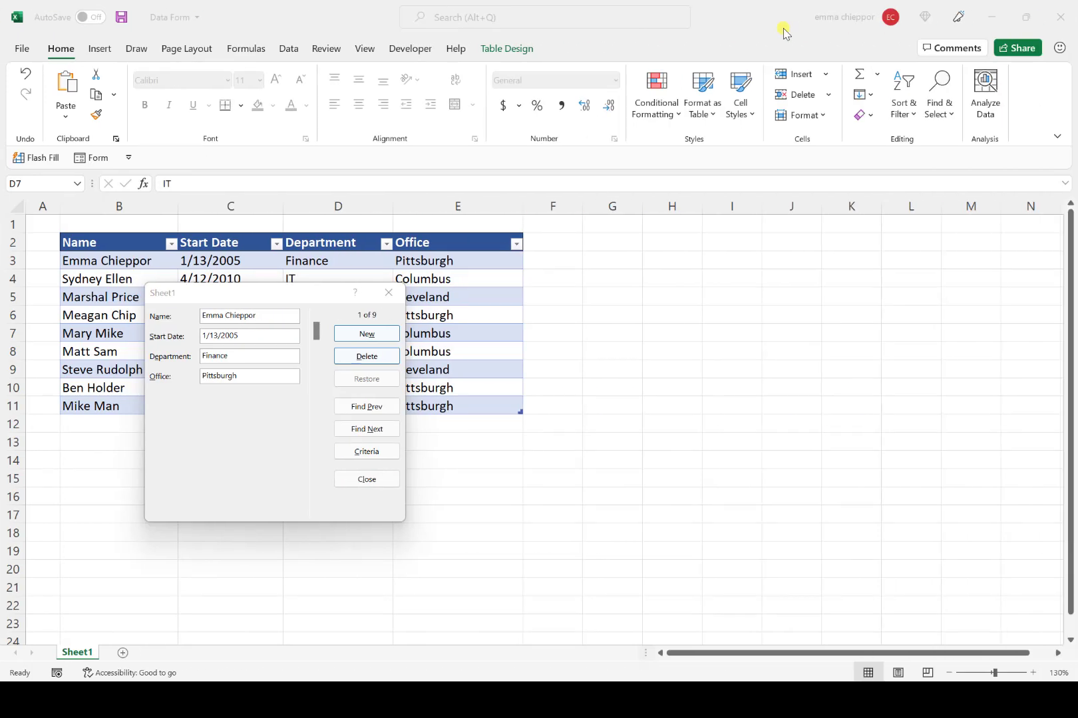
Step through the data form to the last record, 9 of 9
left_click(367, 430)
left_click(368, 430)
left_click(368, 429)
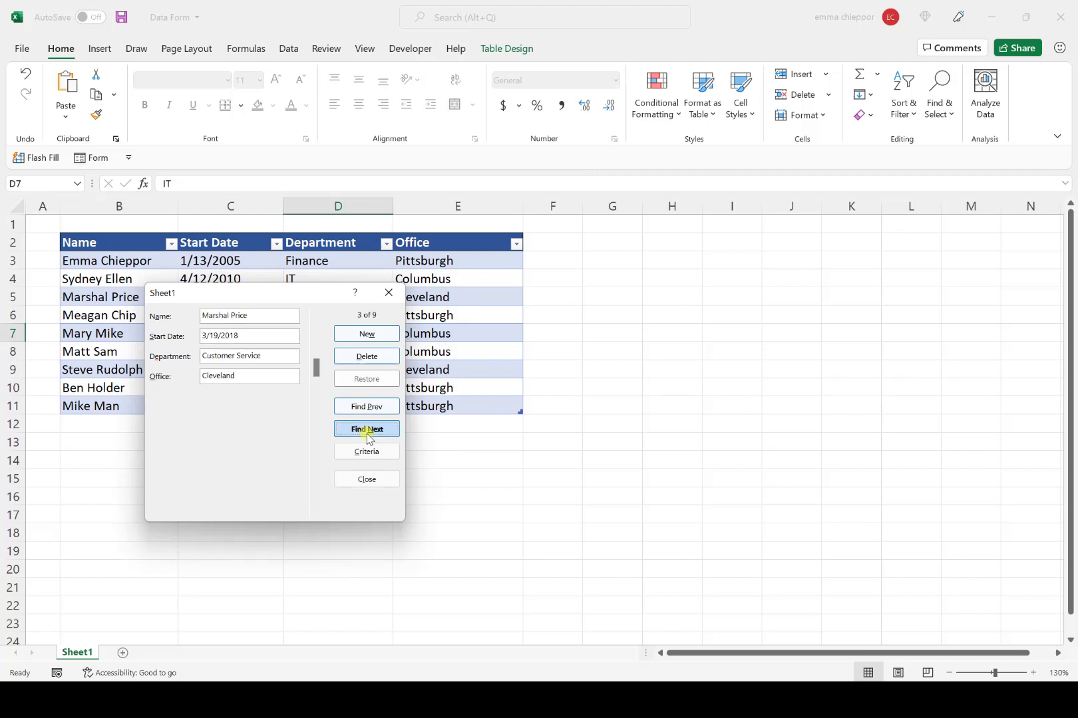
left_click(368, 432)
left_click(369, 433)
left_click(371, 432)
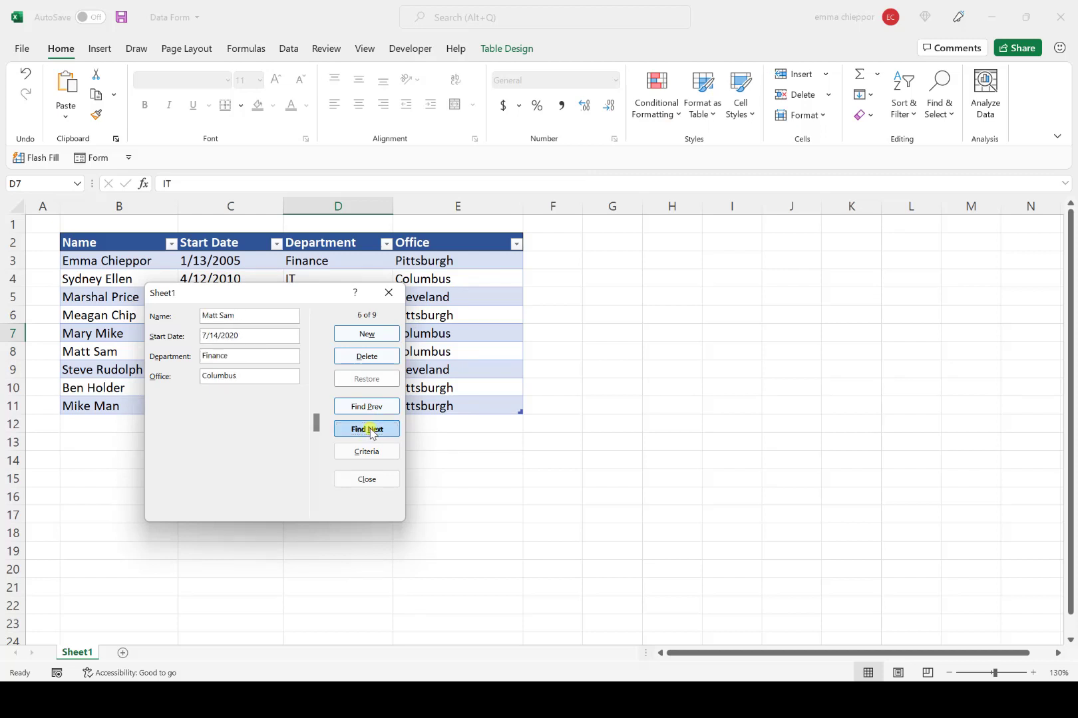
left_click(370, 430)
left_click(370, 430)
left_click(370, 430)
Delete the 1/13/2001 IT Pittsburgh record and confirm the deletion
left_click(366, 358)
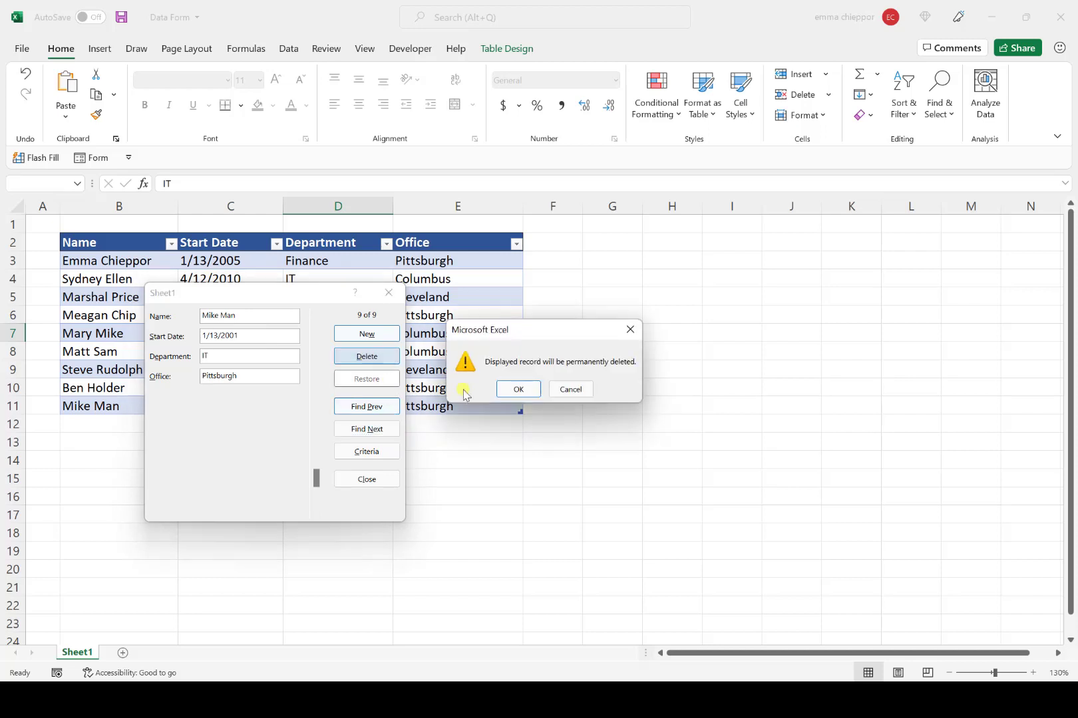
left_click(516, 391)
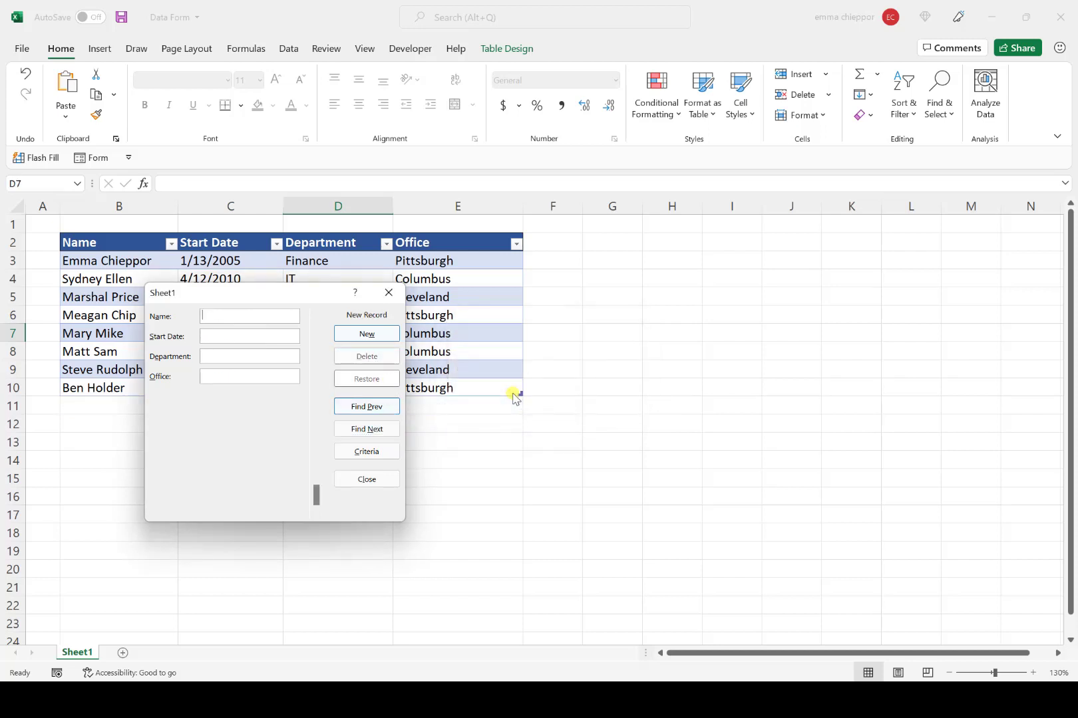
left_click_drag(308, 297, 748, 274)
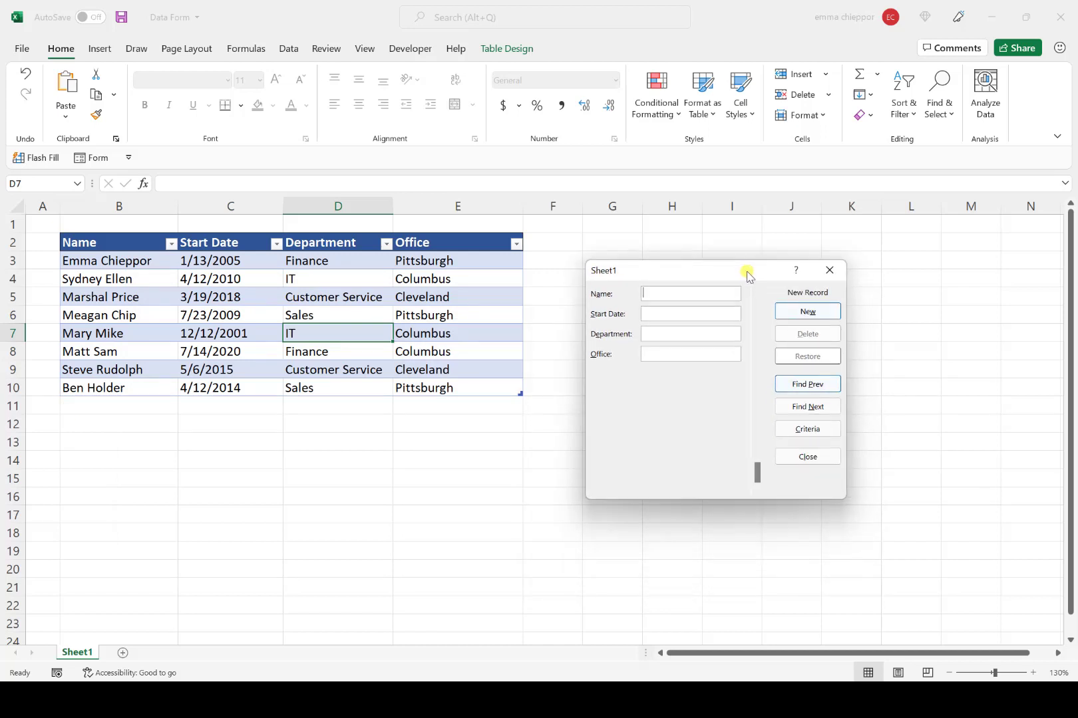